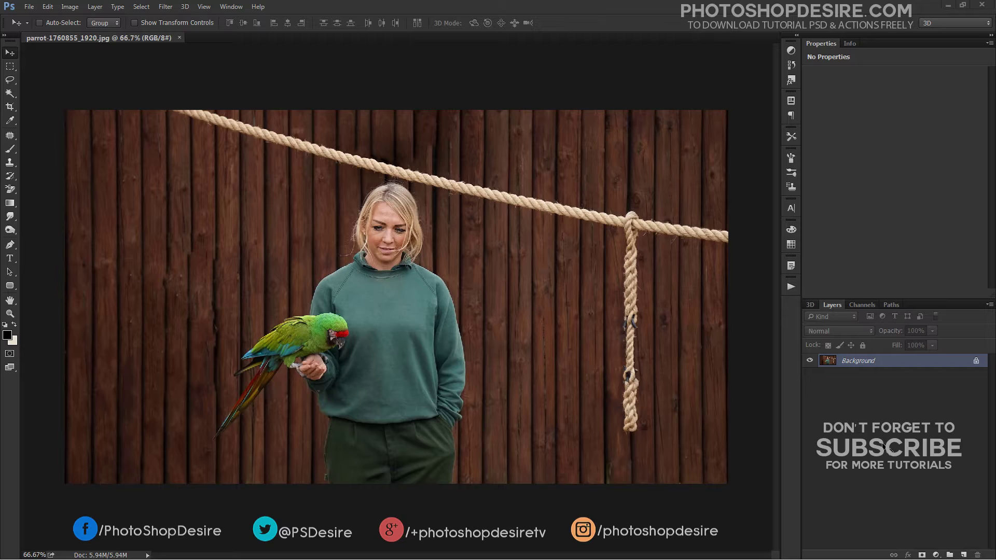
Duplicate the Background layer to create a Background copy layer.
{"action": "left_click", "coordinate": [94, 7]}
{"action": "left_click", "coordinate": [114, 36]}
{"action": "left_click", "coordinate": [443, 116]}
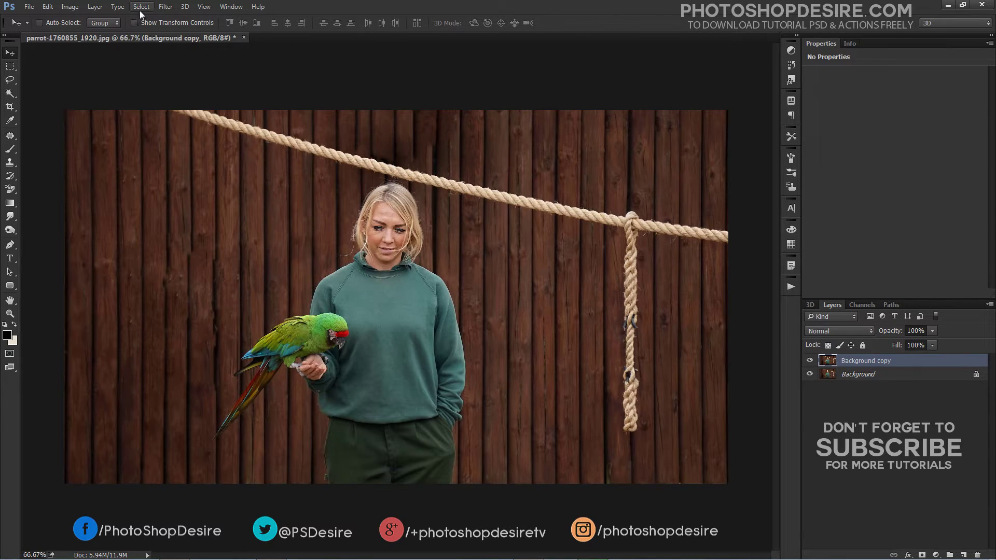
Convert the Background copy to a smart object and open the Camera Raw Filter on it.
{"action": "left_click", "coordinate": [95, 6]}
{"action": "mouse_move", "coordinate": [111, 165]}
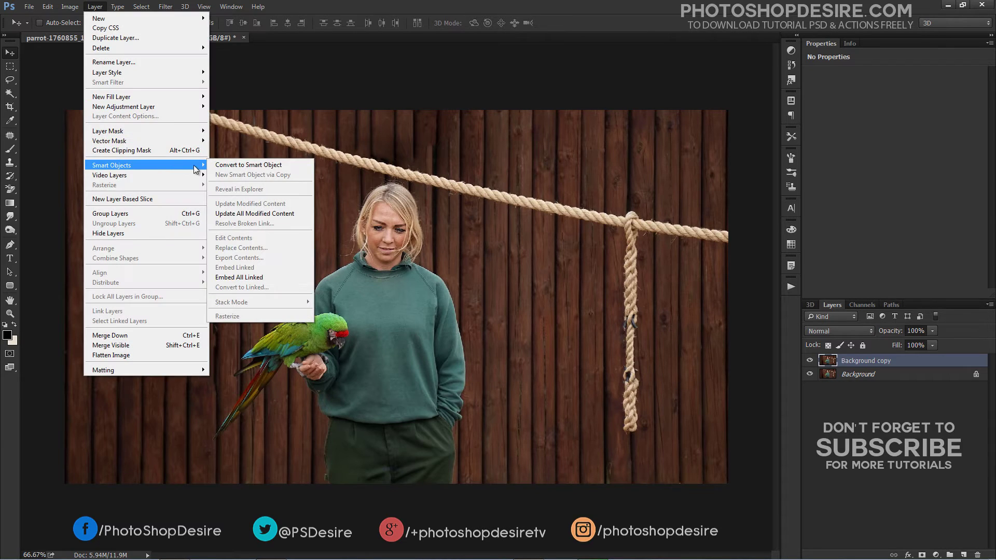
{"action": "left_click", "coordinate": [233, 164]}
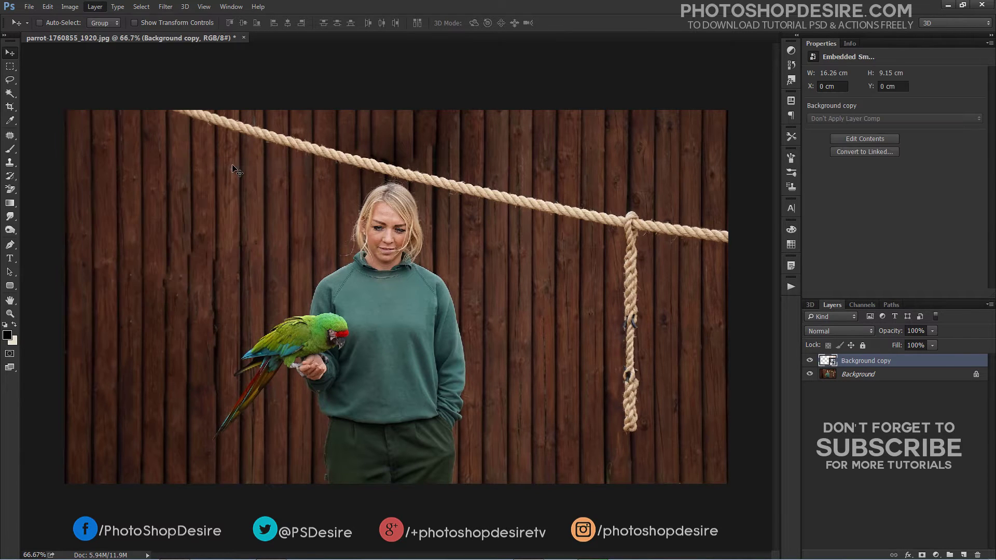
{"action": "left_click", "coordinate": [165, 7]}
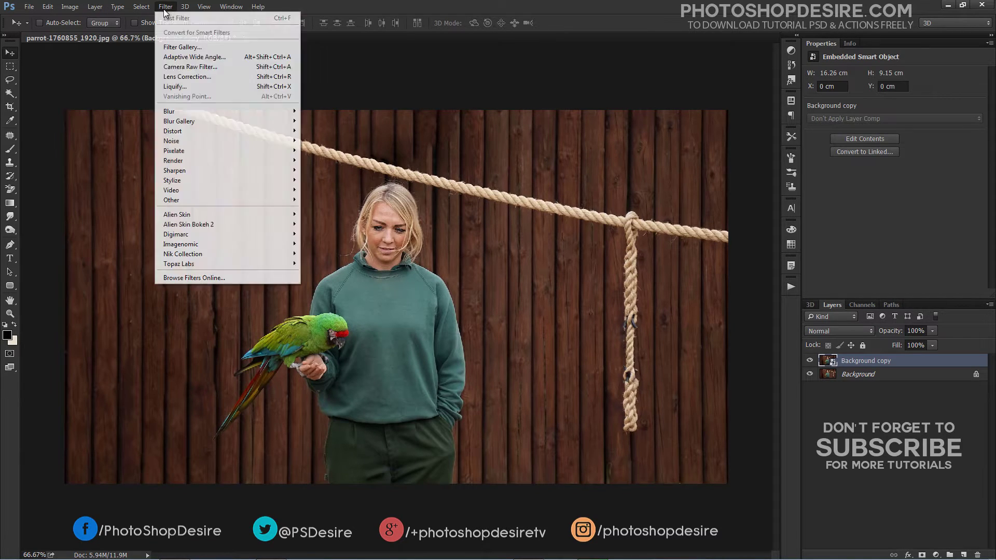
{"action": "left_click", "coordinate": [242, 68]}
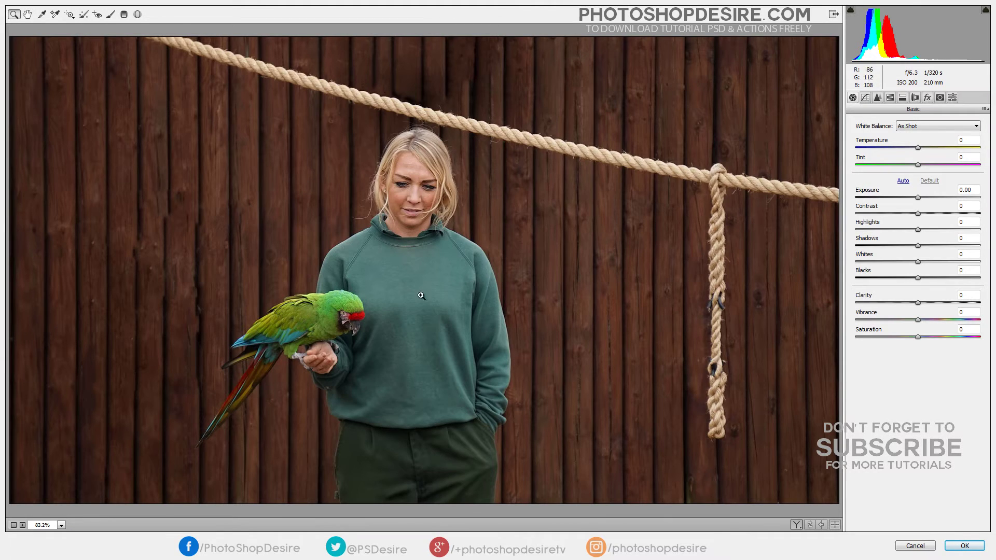
Activate Camera Raw's Spot Removal tool in Heal mode, at size 26 and feather 0.
{"action": "left_click", "coordinate": [88, 18]}
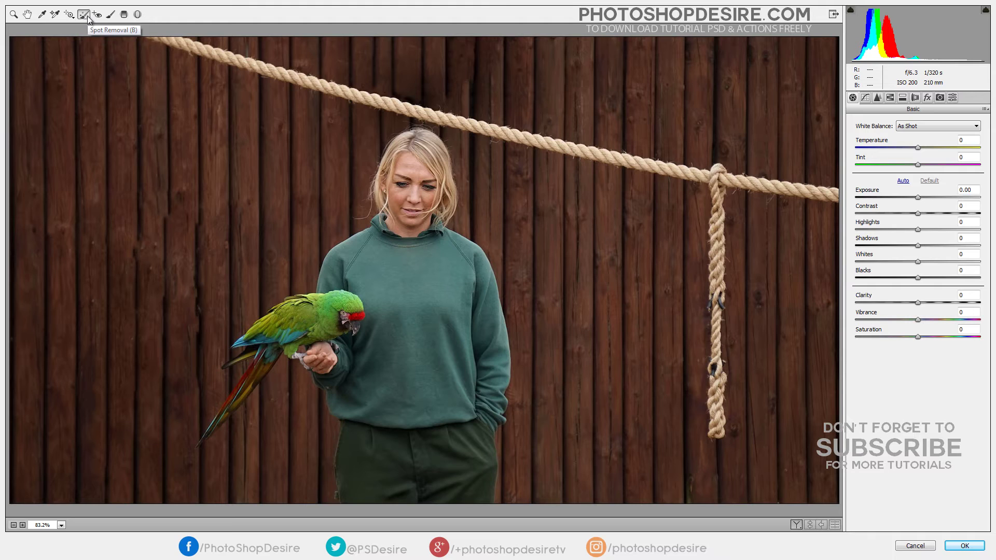
{"action": "left_click", "coordinate": [86, 16]}
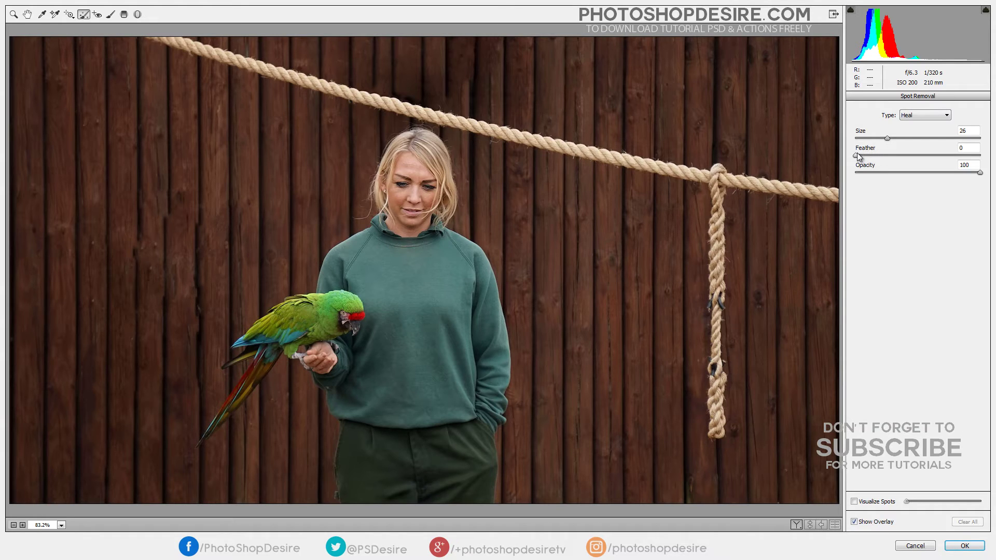
Set the heal brush to size 15 and feather 15, heal the rope's right stretch, and hide the overlay.
{"action": "left_click_drag", "start_coordinate": [857, 155], "coordinate": [873, 155]}
{"action": "left_click", "coordinate": [874, 138]}
{"action": "left_click_drag", "start_coordinate": [620, 158], "coordinate": [566, 151]}
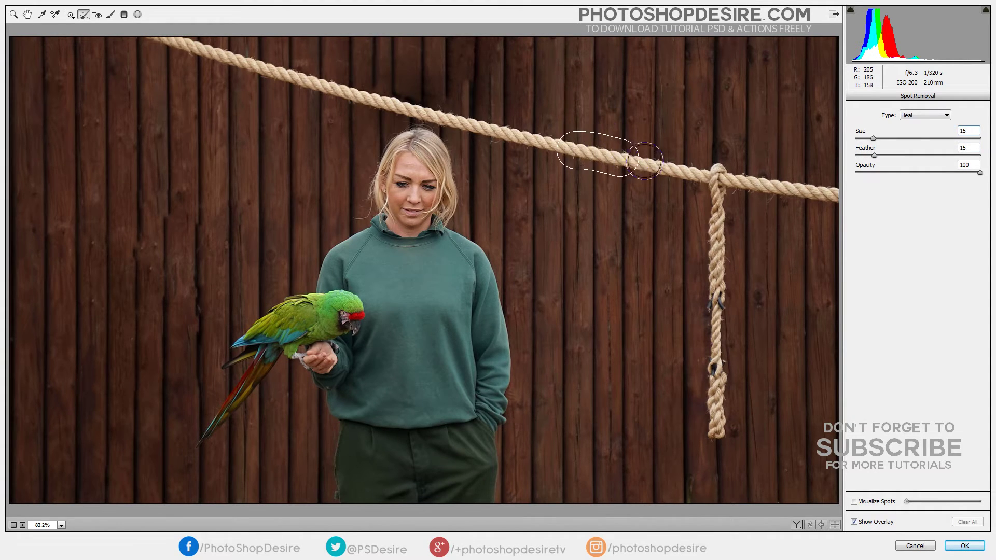
{"action": "left_click_drag", "start_coordinate": [644, 161], "coordinate": [829, 204]}
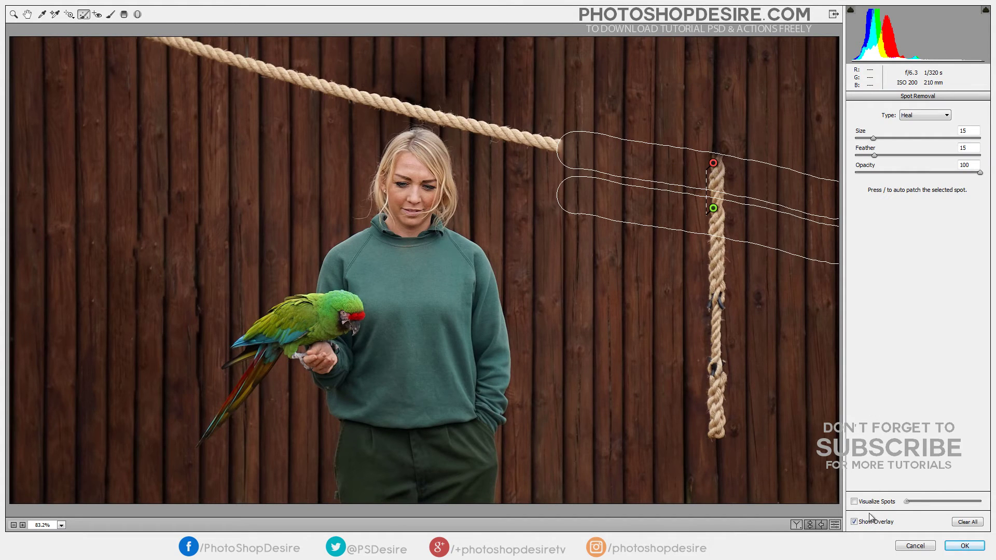
{"action": "left_click", "coordinate": [854, 523]}
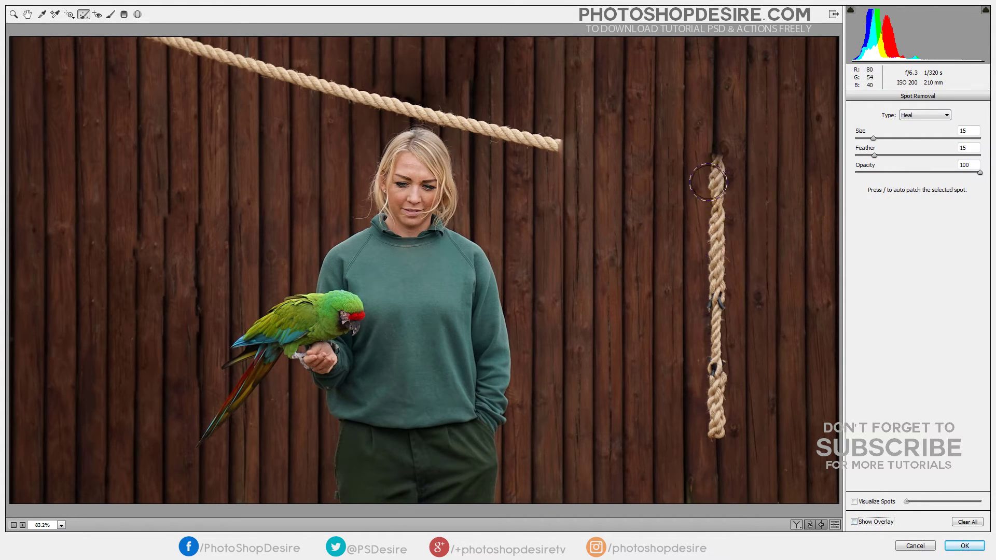
Heal the hanging strand and remaining rope pieces, raising the feather to 20, then 26.
{"action": "left_click_drag", "start_coordinate": [714, 166], "coordinate": [717, 432]}
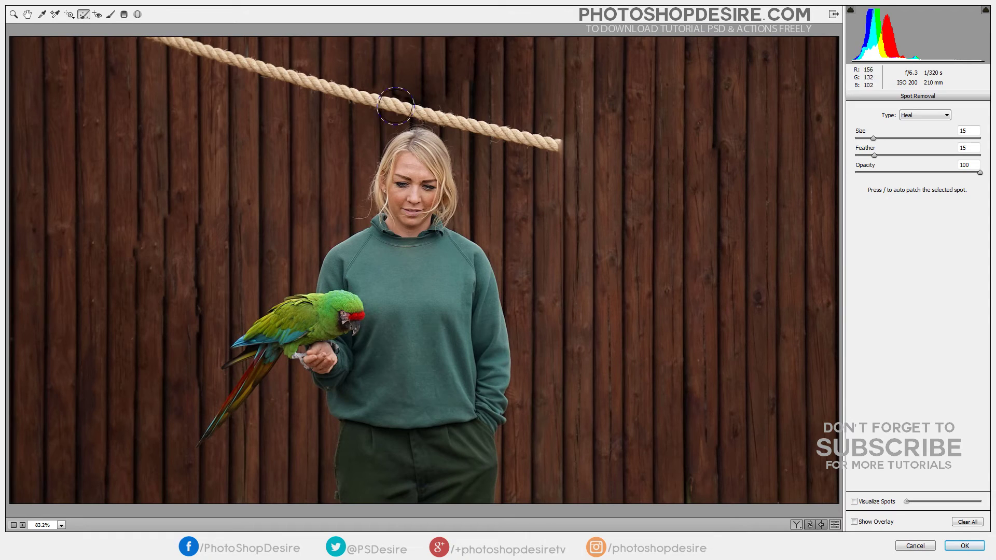
{"action": "left_click_drag", "start_coordinate": [156, 40], "coordinate": [325, 91]}
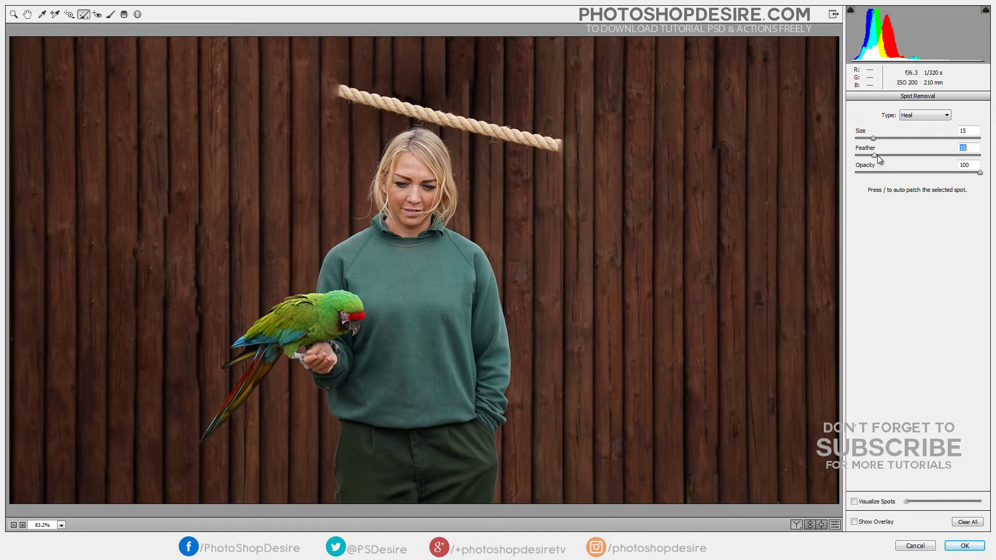
{"action": "mouse_move", "coordinate": [874, 155]}
{"action": "left_mouse_down"}
{"action": "mouse_move", "coordinate": [863, 155]}
{"action": "mouse_move", "coordinate": [894, 164]}
{"action": "mouse_move", "coordinate": [884, 162]}
{"action": "left_mouse_up"}
{"action": "left_click_drag", "start_coordinate": [455, 123], "coordinate": [548, 142]}
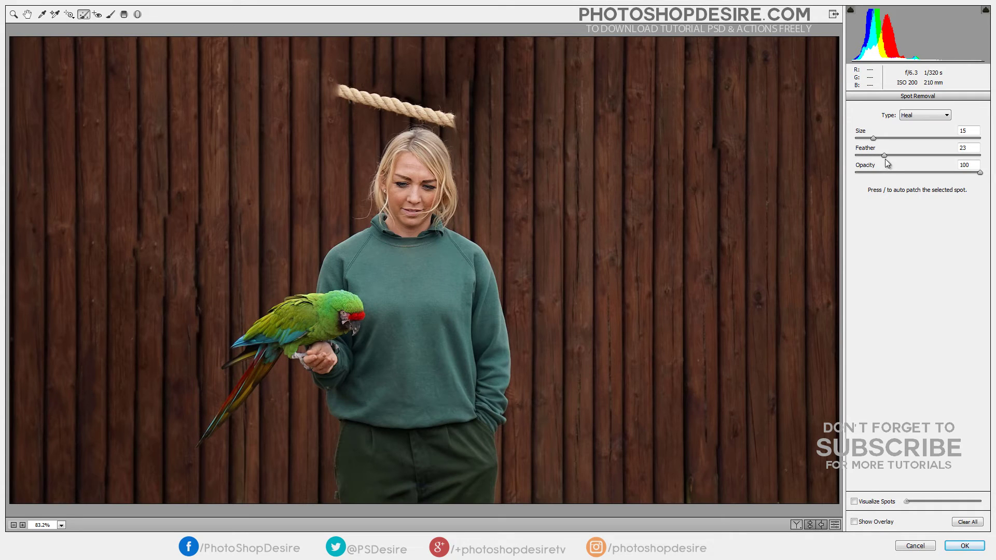
{"action": "left_click_drag", "start_coordinate": [884, 156], "coordinate": [891, 157]}
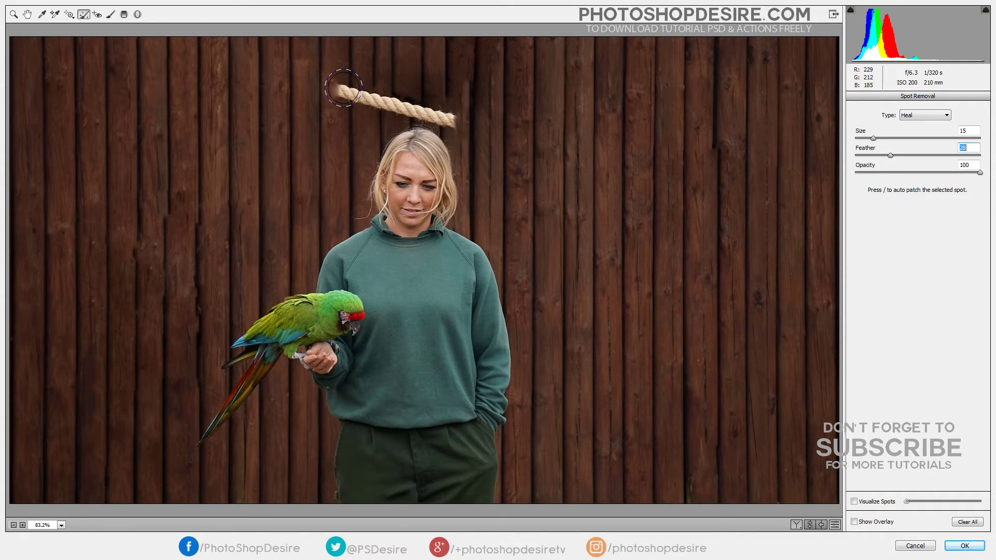
{"action": "left_click_drag", "start_coordinate": [348, 89], "coordinate": [449, 114]}
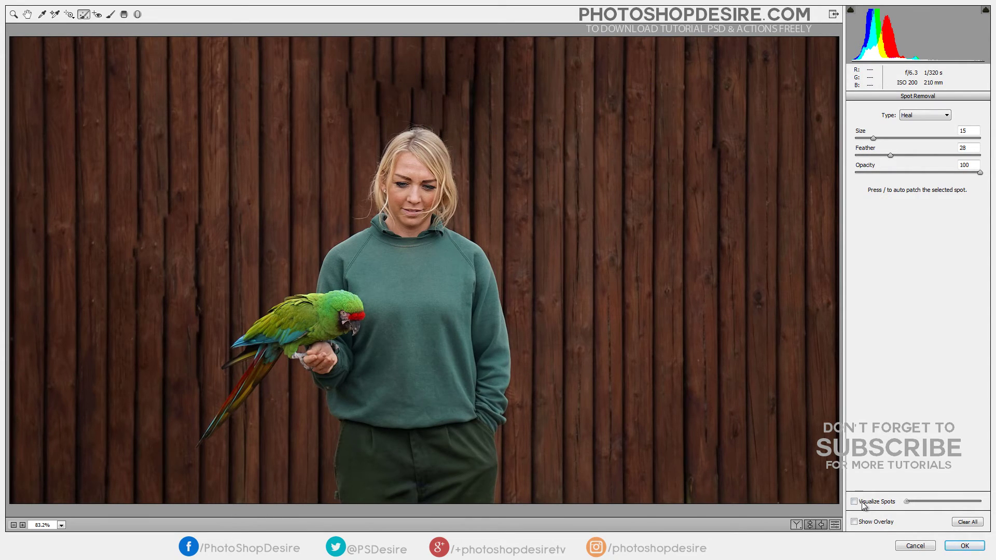
{"action": "left_click", "coordinate": [799, 525]}
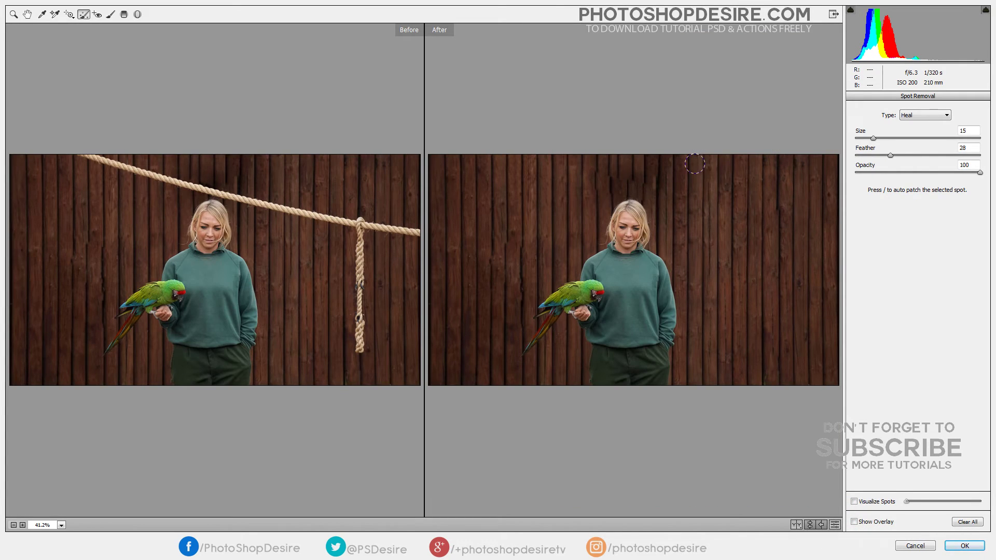
{"action": "left_click", "coordinate": [796, 525]}
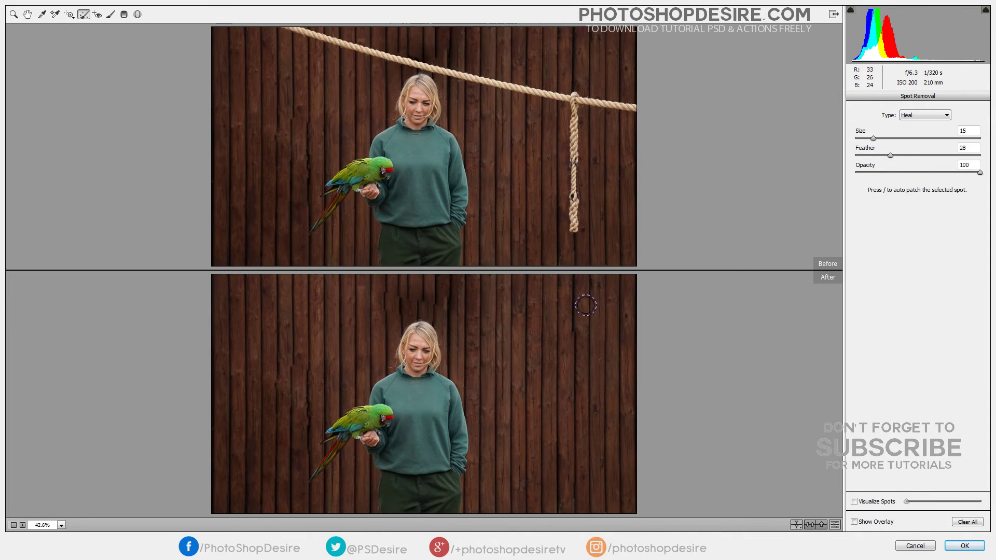
{"action": "left_click", "coordinate": [797, 525]}
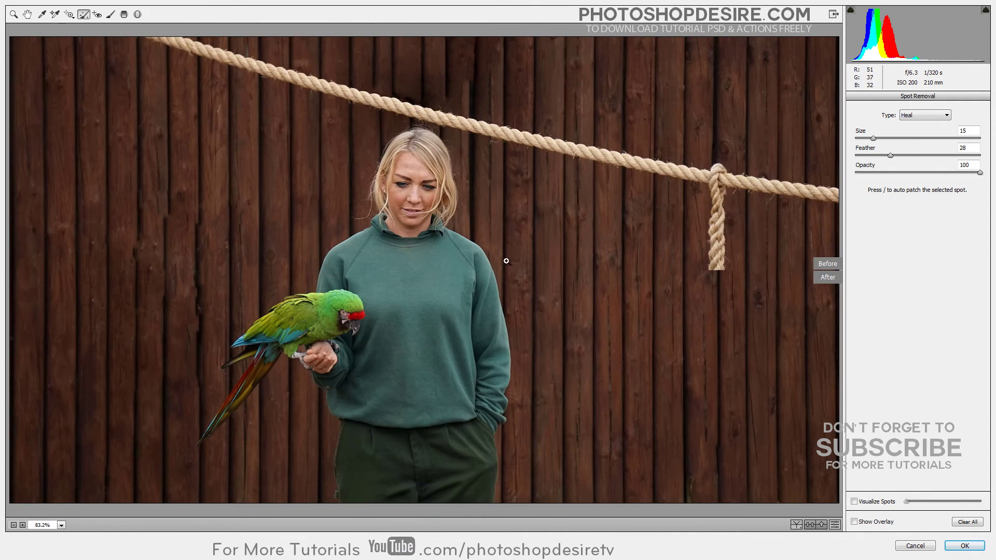
{"action": "left_click", "coordinate": [797, 525]}
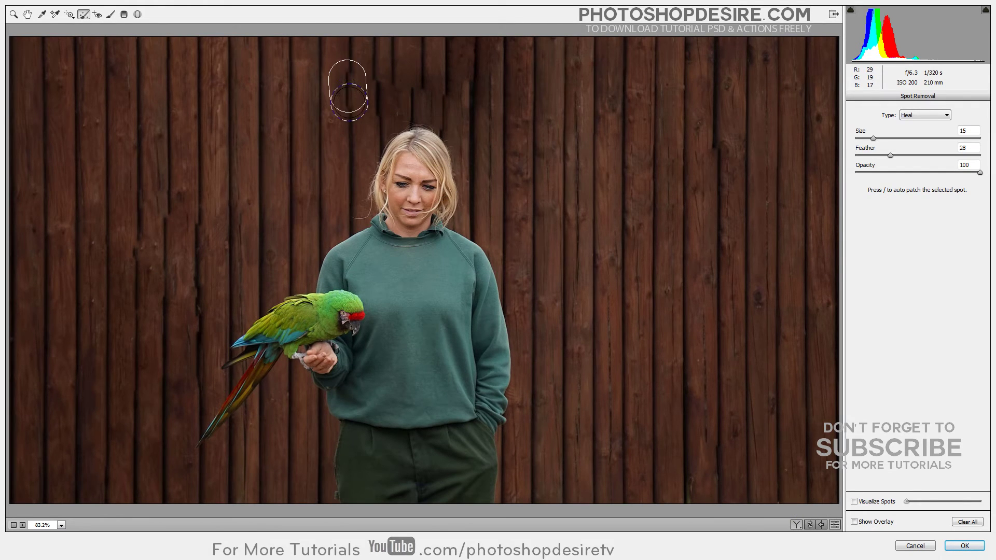
Heal the leftover seam and five plank notches on the upper wall above her head.
{"action": "mouse_move", "coordinate": [345, 83]}
{"action": "left_mouse_down"}
{"action": "mouse_move", "coordinate": [346, 106]}
{"action": "mouse_move", "coordinate": [382, 119]}
{"action": "left_mouse_up"}
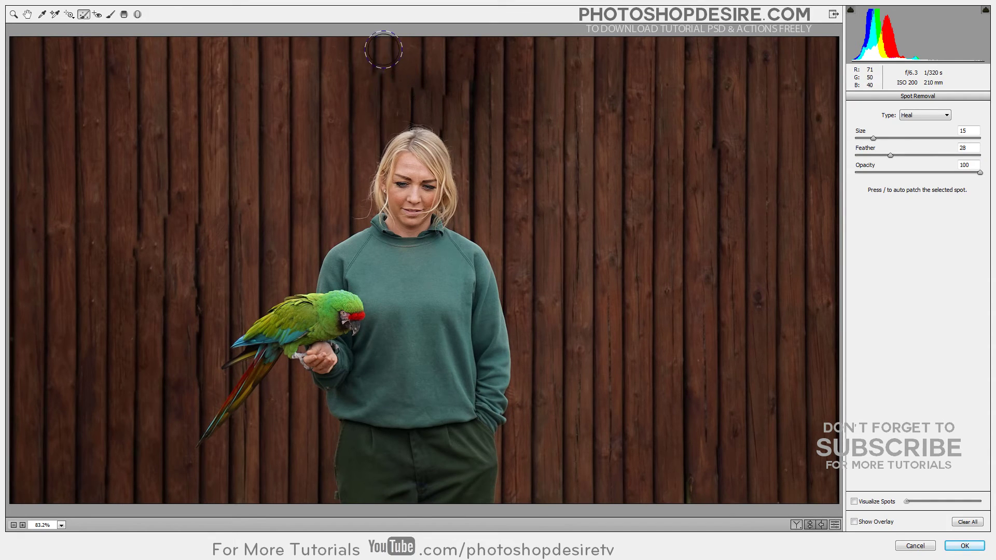
{"action": "left_click_drag", "start_coordinate": [382, 45], "coordinate": [383, 84]}
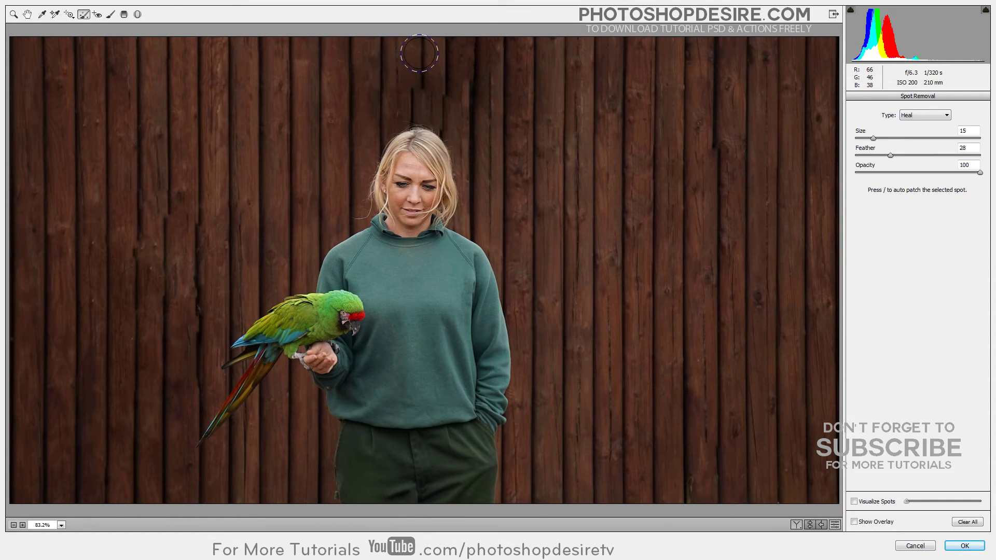
{"action": "left_click_drag", "start_coordinate": [418, 46], "coordinate": [419, 87]}
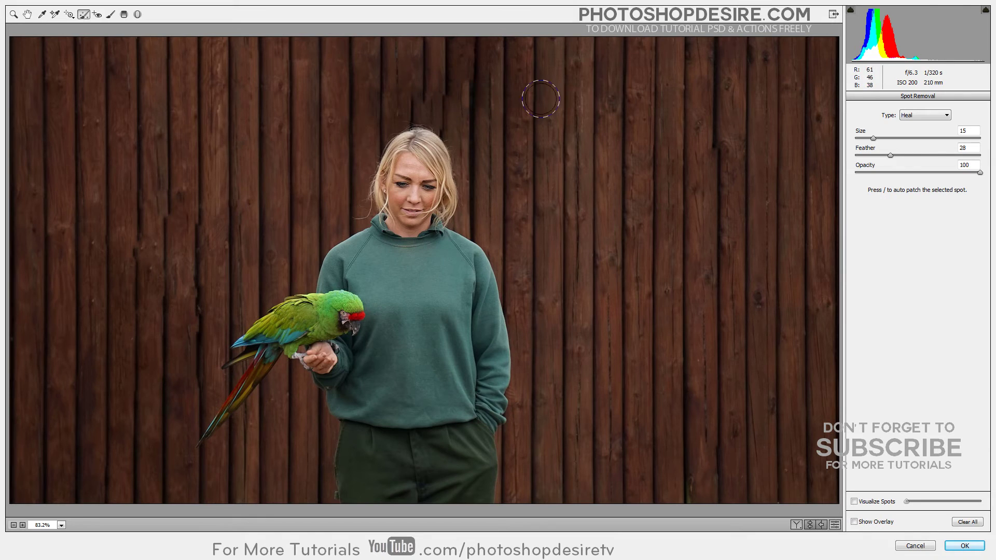
{"action": "left_click_drag", "start_coordinate": [470, 49], "coordinate": [475, 94]}
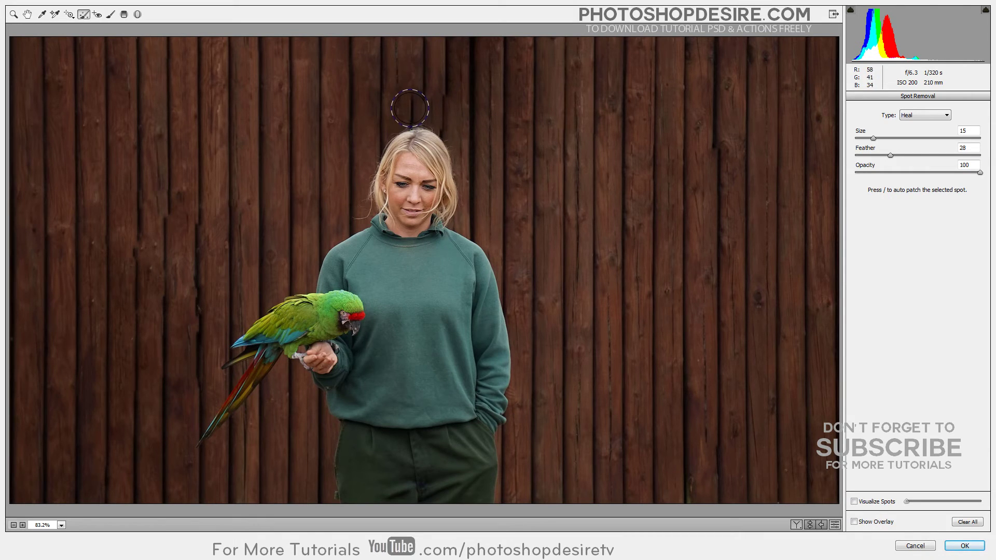
{"action": "left_click_drag", "start_coordinate": [411, 106], "coordinate": [413, 50]}
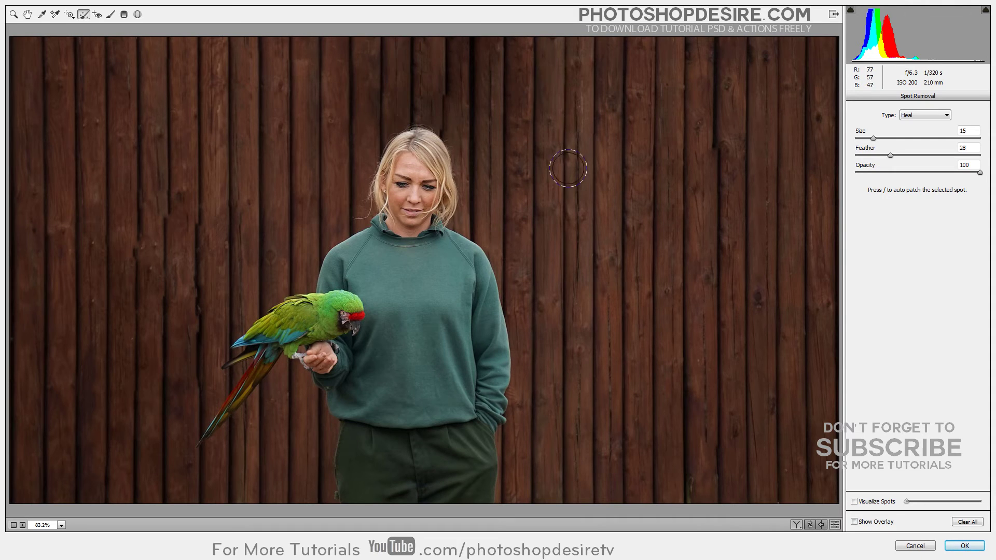
{"action": "left_click_drag", "start_coordinate": [444, 111], "coordinate": [439, 59]}
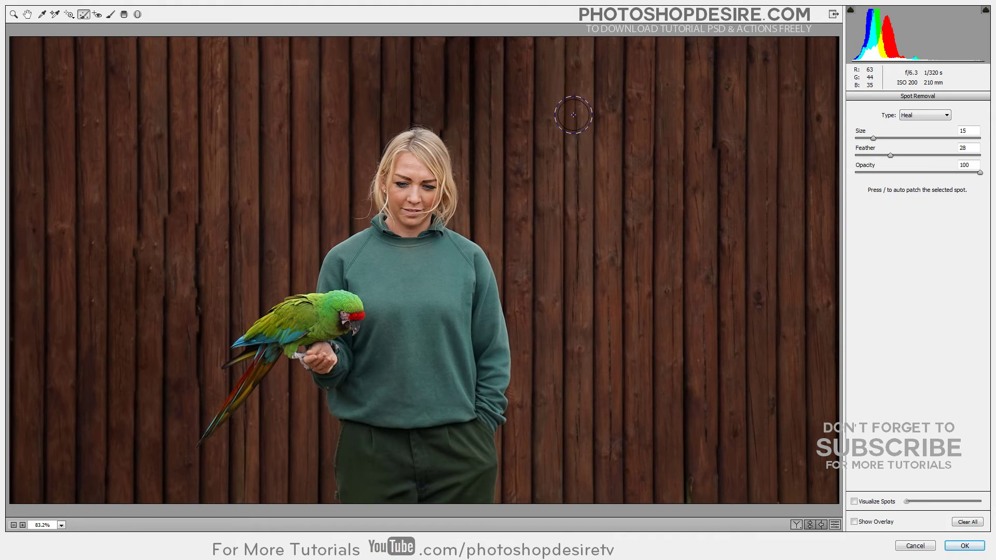
Undo an unwanted heal spot, then heal the stray hair strand and wall texture above her head.
{"action": "left_click", "coordinate": [442, 111]}
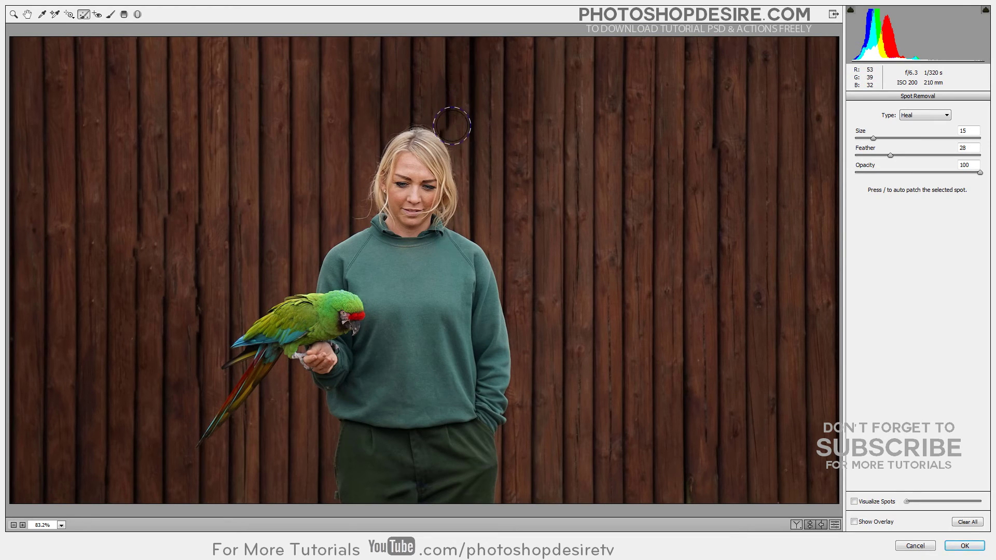
{"action": "key", "text": "ctrl+z"}
{"action": "left_click_drag", "start_coordinate": [457, 115], "coordinate": [451, 123]}
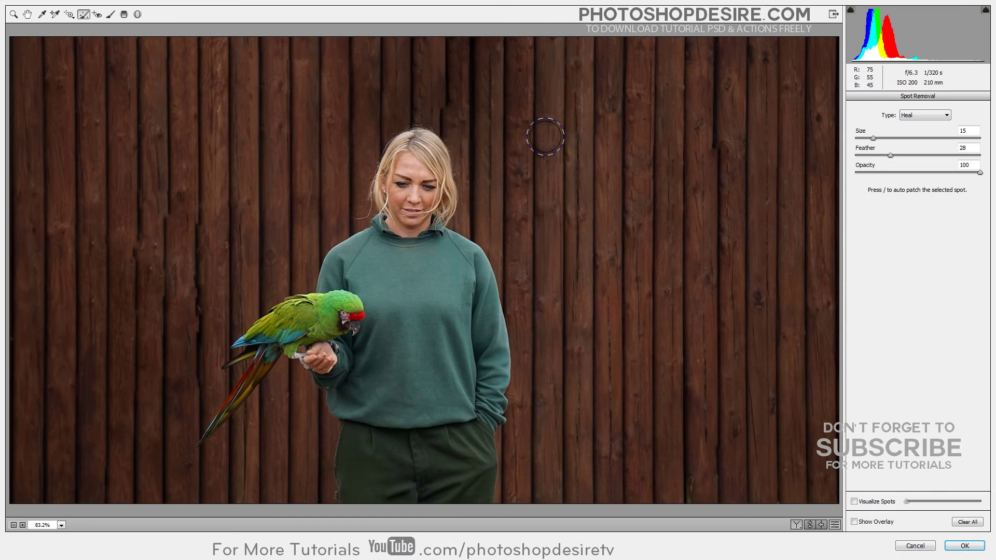
{"action": "left_click_drag", "start_coordinate": [445, 103], "coordinate": [441, 57]}
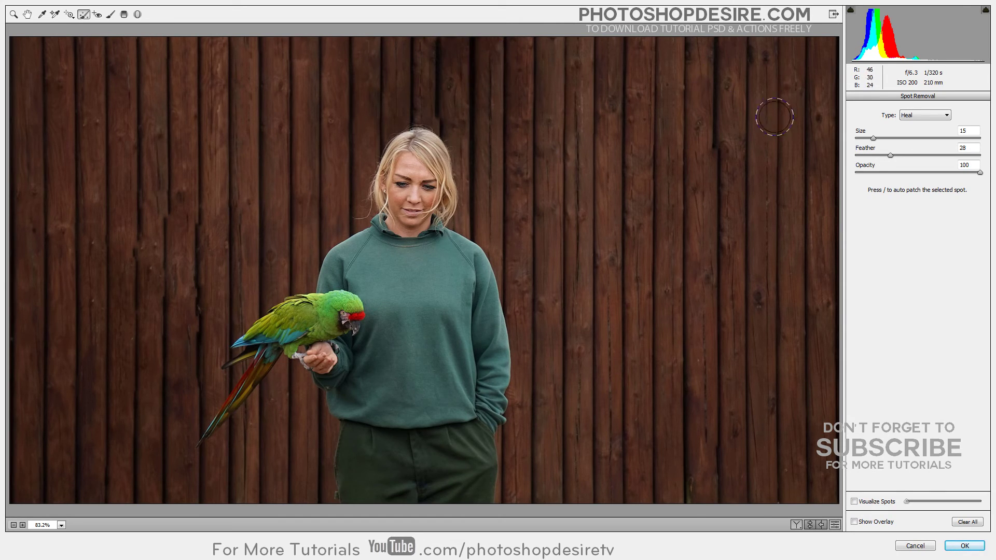
Set the heal brush to size 10 and feather 15, then heal the wall strip above her head.
{"action": "left_click", "coordinate": [872, 155]}
{"action": "left_click_drag", "start_coordinate": [874, 138], "coordinate": [876, 156]}
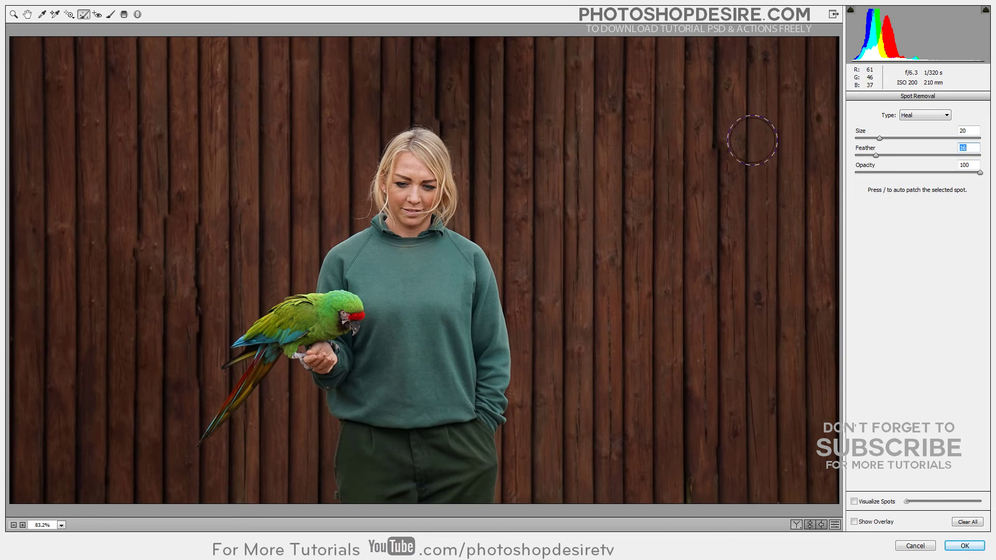
{"action": "left_click", "coordinate": [868, 138]}
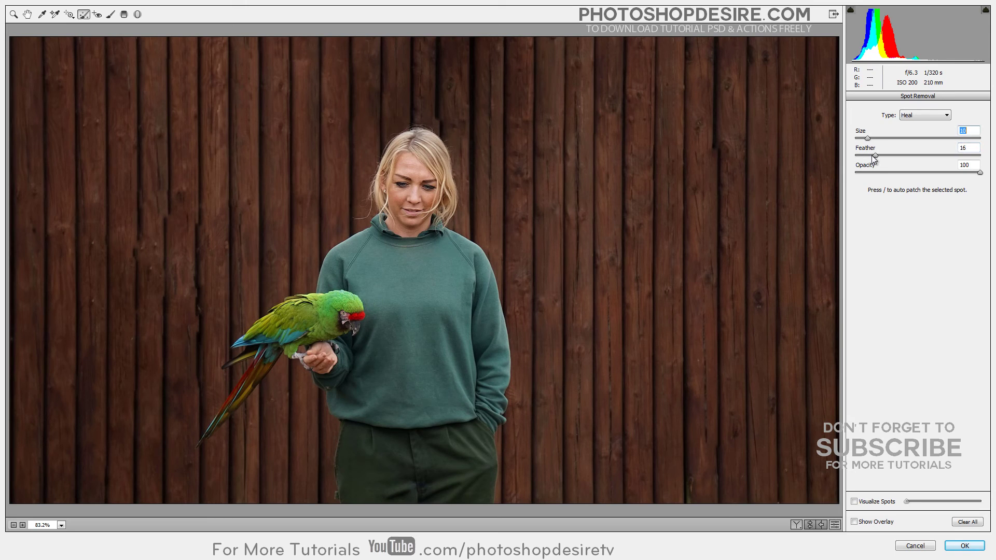
{"action": "left_click", "coordinate": [874, 155]}
{"action": "left_click_drag", "start_coordinate": [444, 50], "coordinate": [442, 125]}
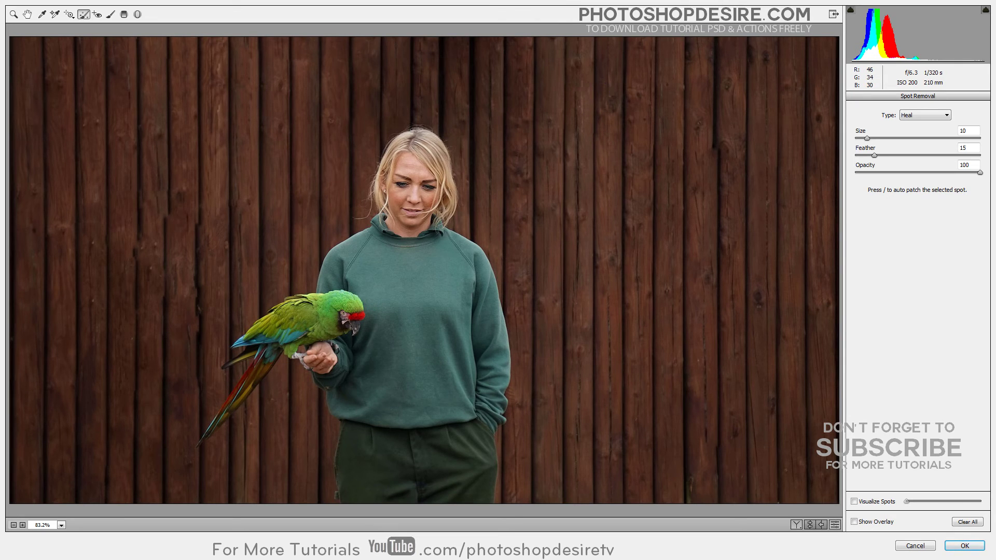
Apply the healing as a smart filter and toggle the copy's visibility to compare, leaving it visible.
{"action": "left_click", "coordinate": [957, 548]}
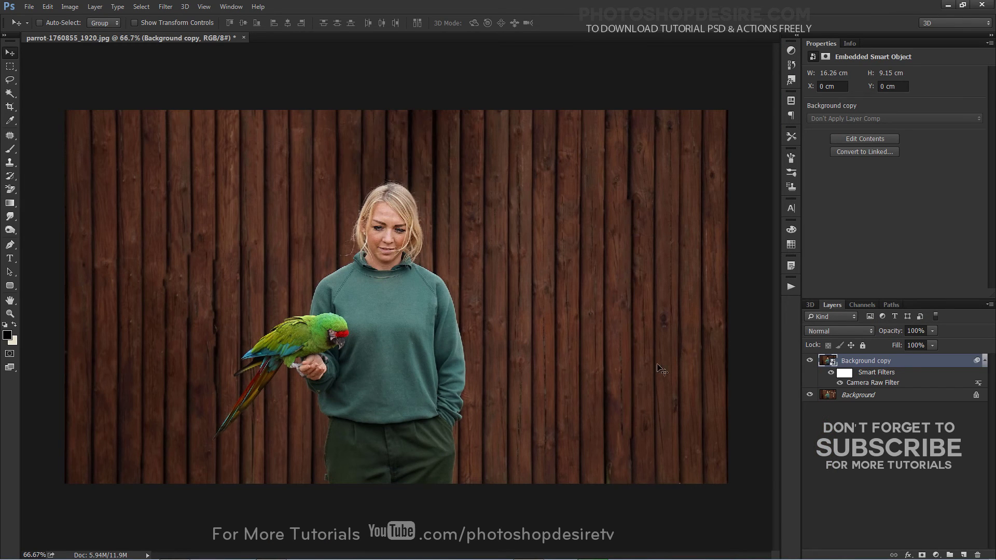
{"action": "left_click", "coordinate": [809, 361]}
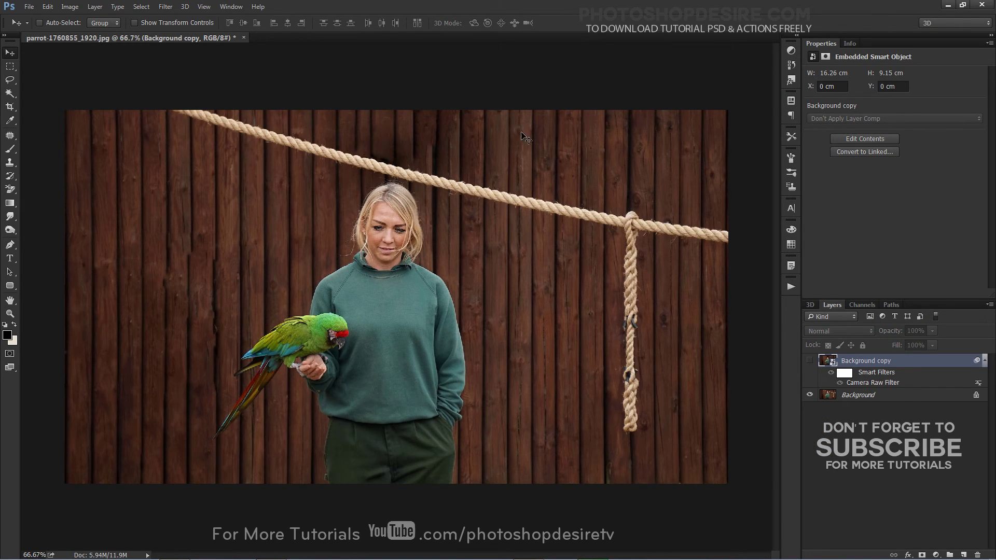
{"action": "left_click", "coordinate": [809, 361]}
{"action": "left_click", "coordinate": [810, 361]}
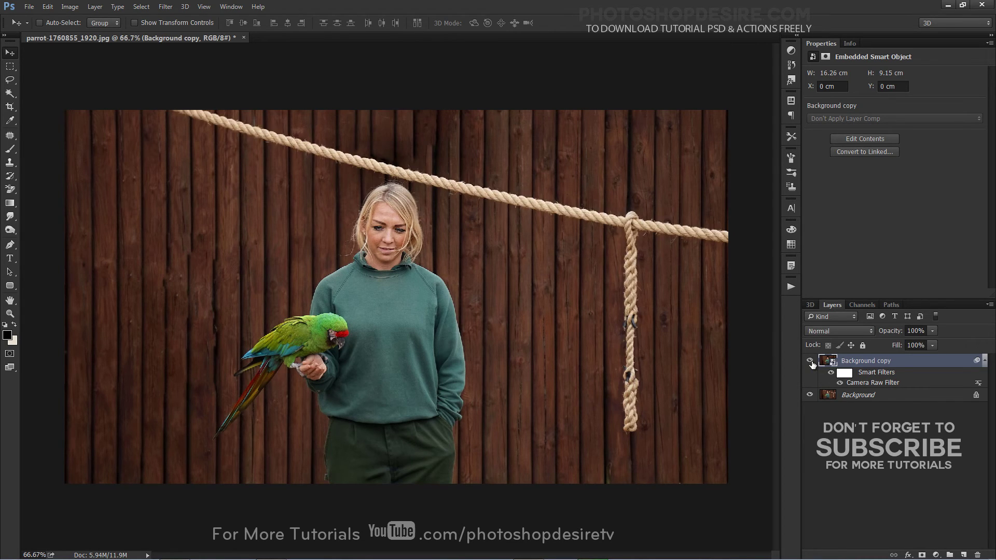
{"action": "left_click", "coordinate": [811, 361]}
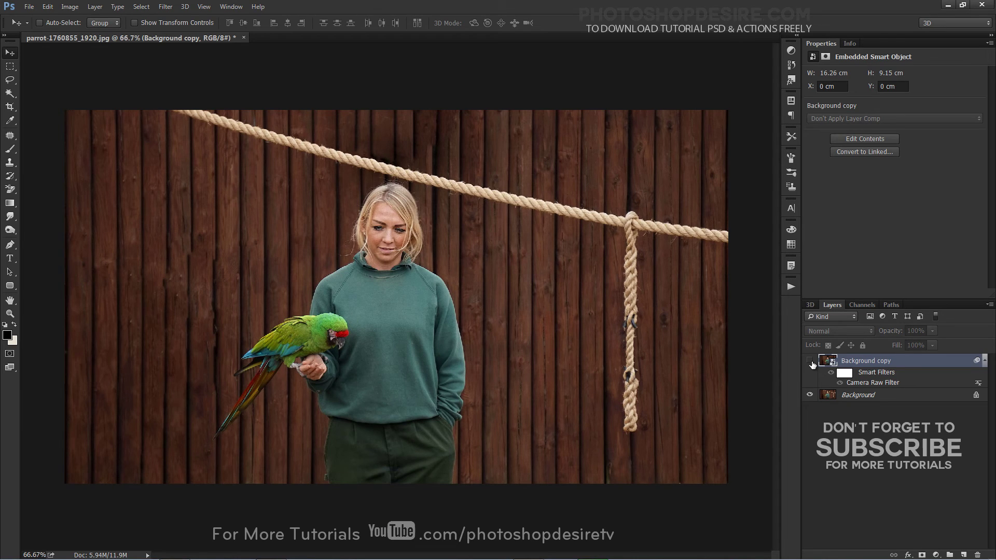
{"action": "left_click", "coordinate": [810, 361]}
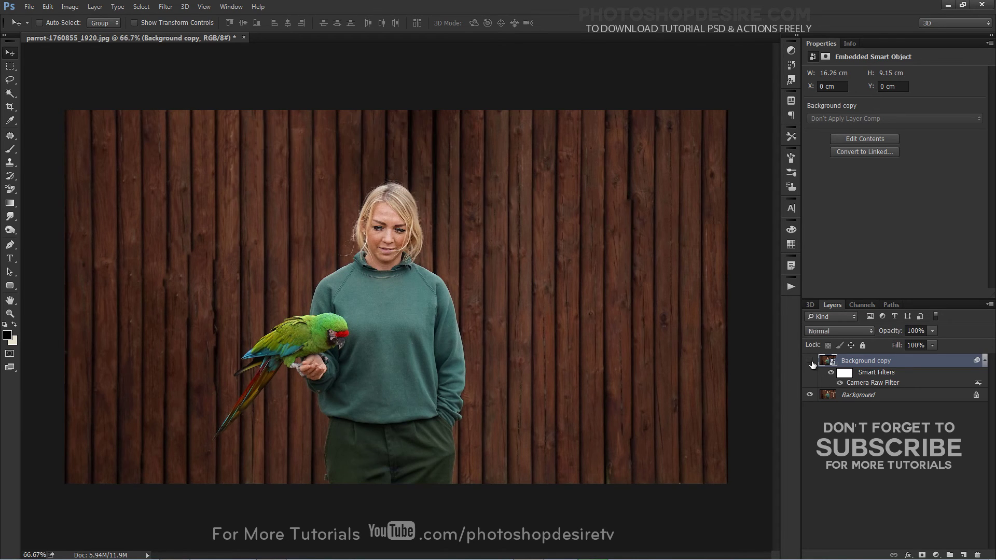
{"action": "left_click", "coordinate": [809, 361]}
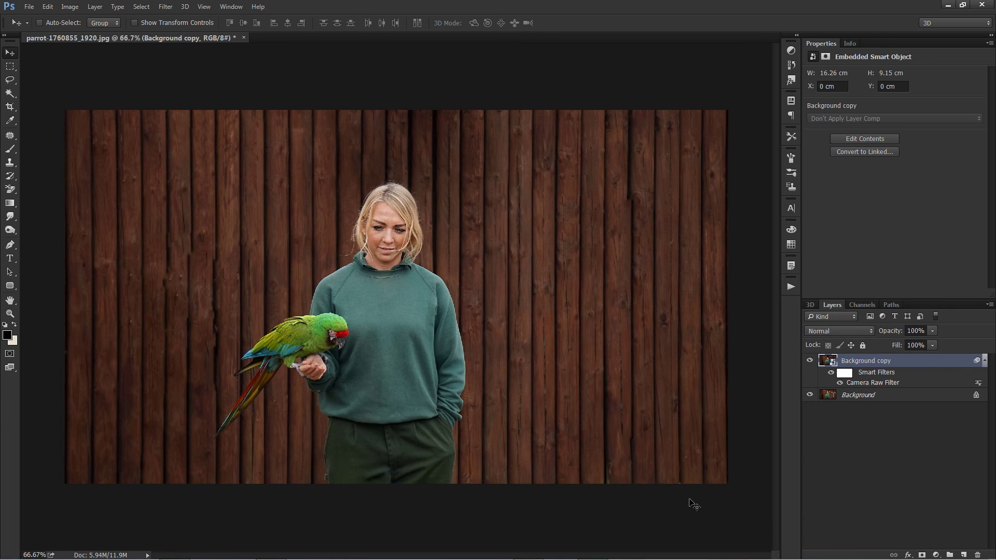
{"action": "left_click", "coordinate": [810, 362]}
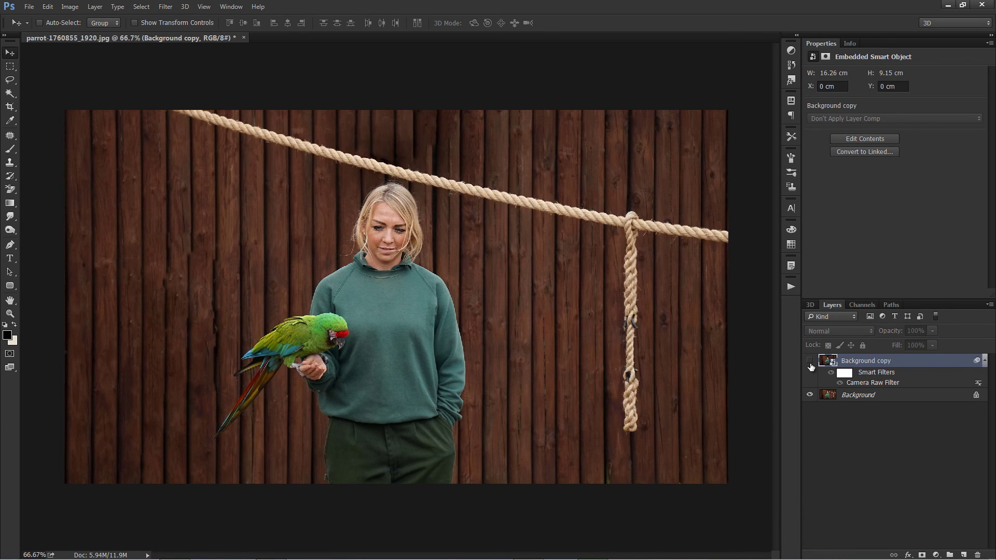